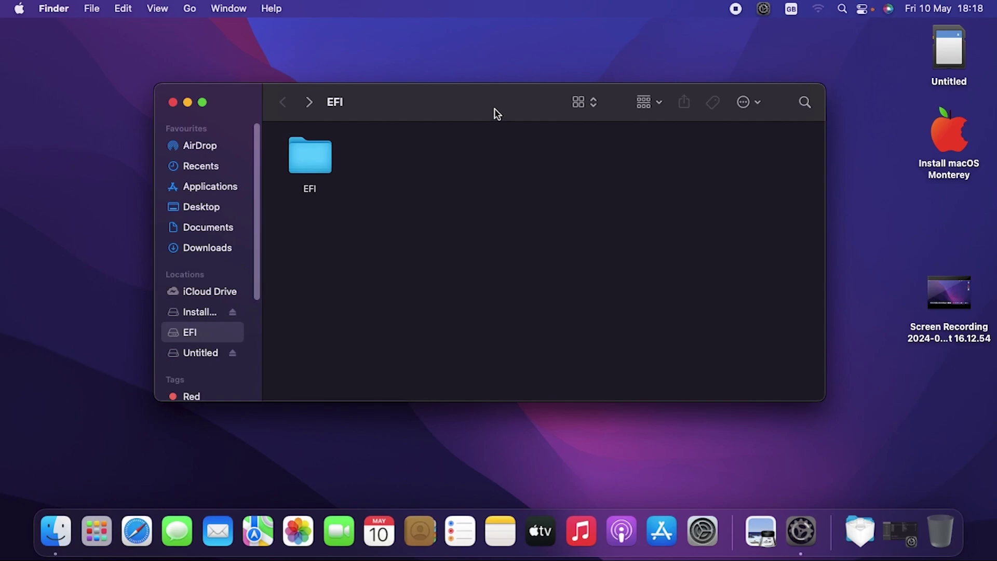
Check the Mac's model and macOS version in the system information window, then close it.
left_click(20, 10)
left_click(42, 32)
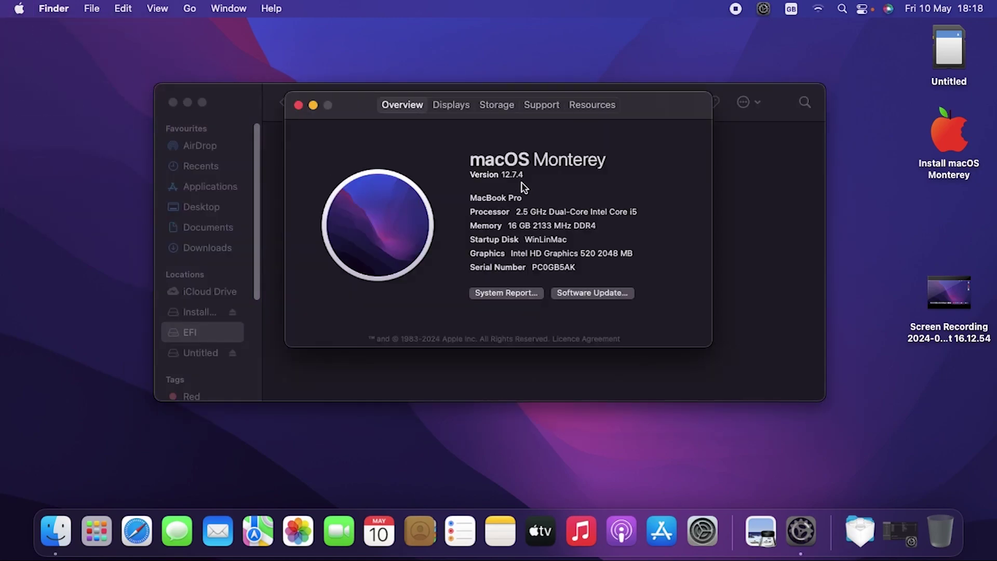
left_click(299, 106)
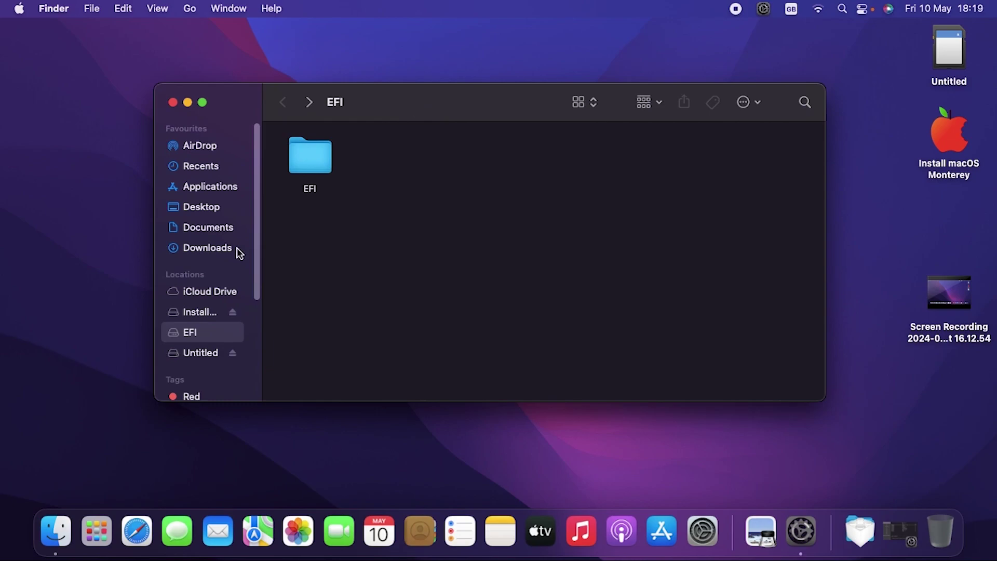
Open Downloads > Elan-Synaptic > ELAN TRACKPAD and move the window up and left.
left_click(210, 247)
double_click(294, 164)
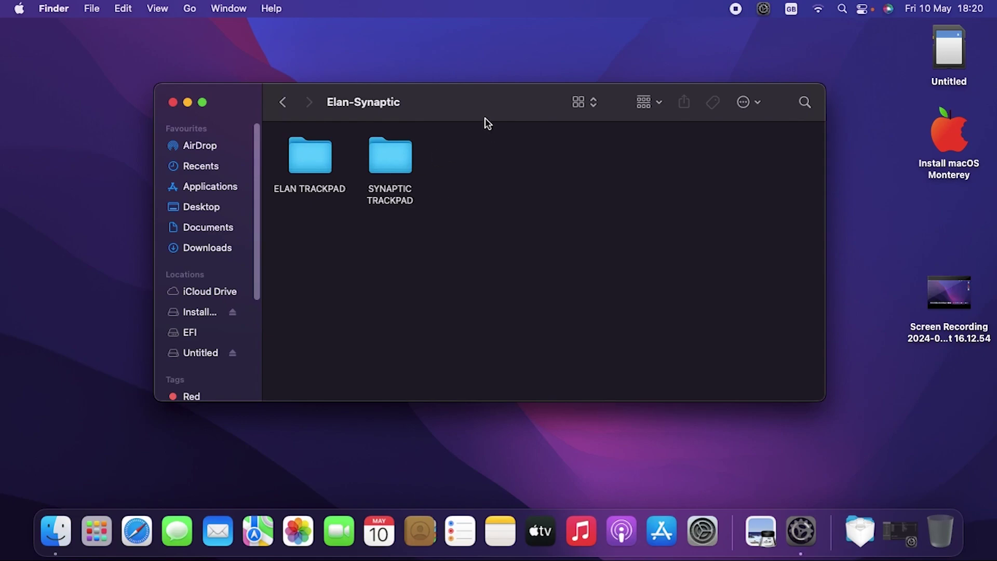
double_click(314, 154)
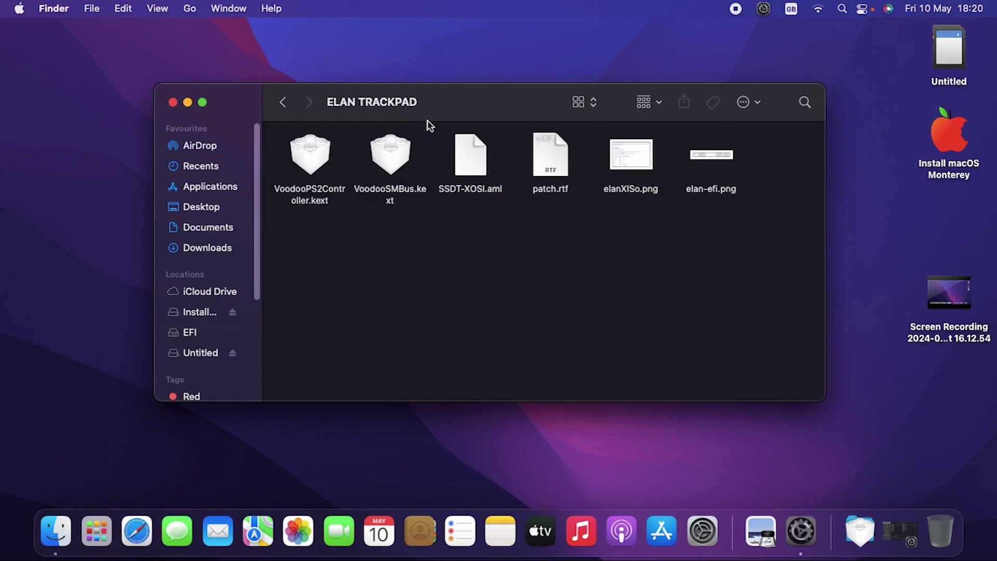
left_click_drag(429, 101, 367, 81)
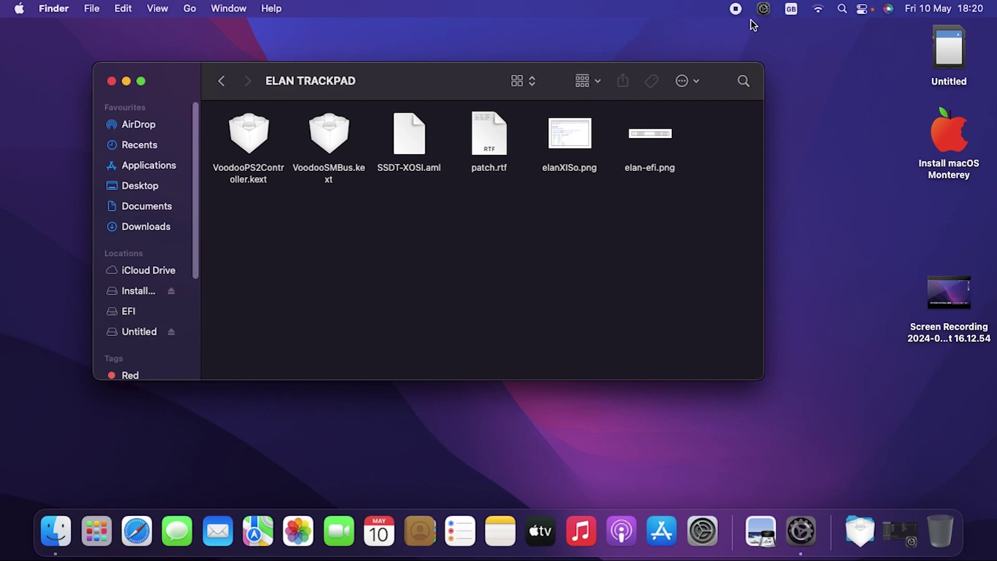
Mount the disk0s1 EFI partition and copy VoodooPS2Controller.kext.
left_click(763, 9)
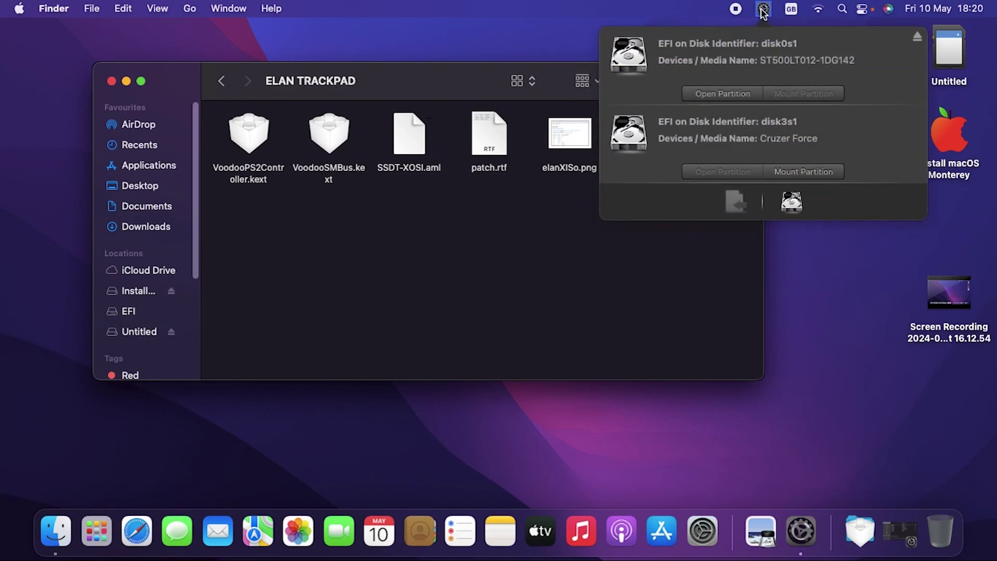
left_click(719, 94)
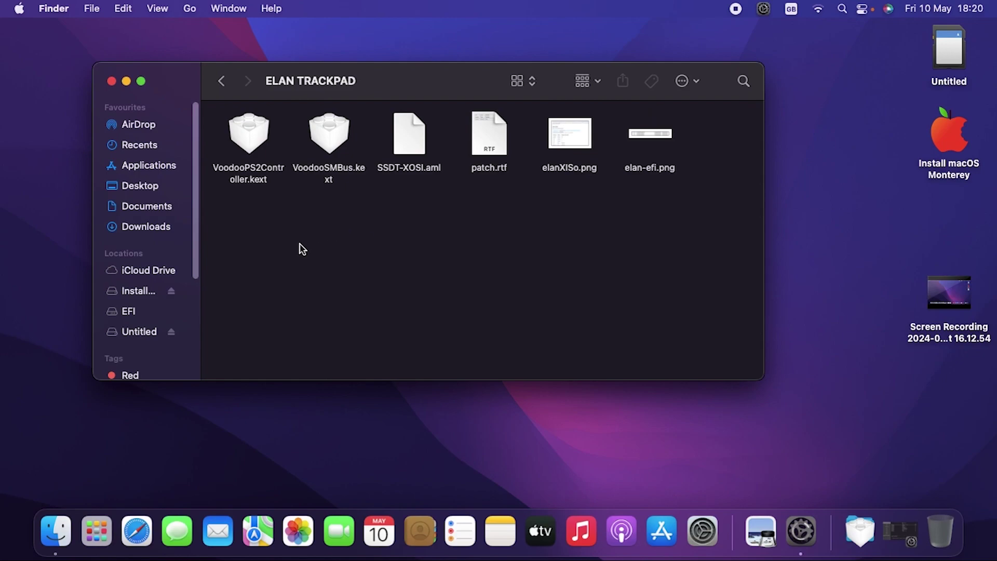
left_click(250, 169)
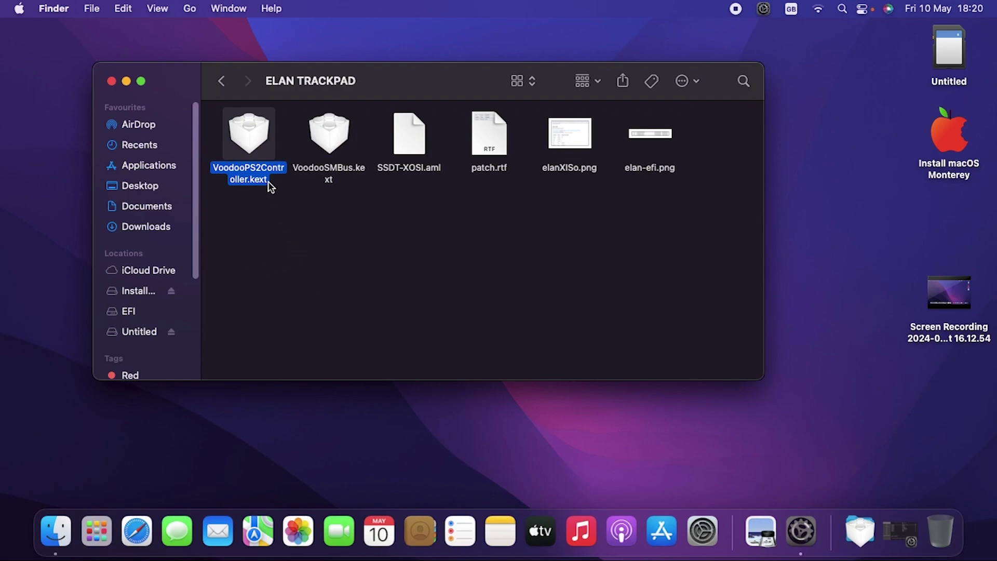
right_click(253, 131)
left_click(288, 328)
On the EFI volume, open the EFI > OC > Kexts folder.
left_click(134, 311)
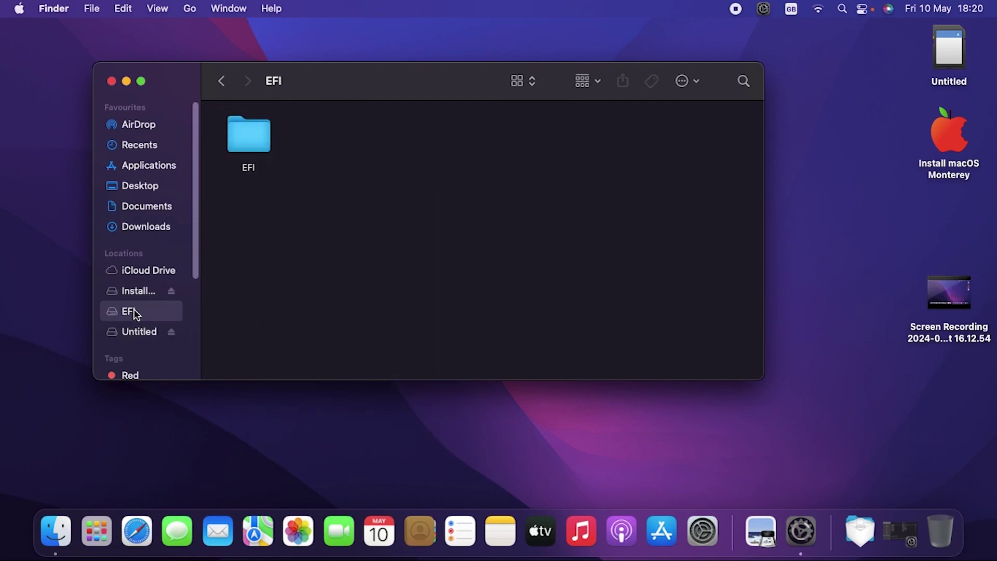
double_click(245, 136)
left_click(341, 144)
double_click(340, 143)
left_click(336, 219)
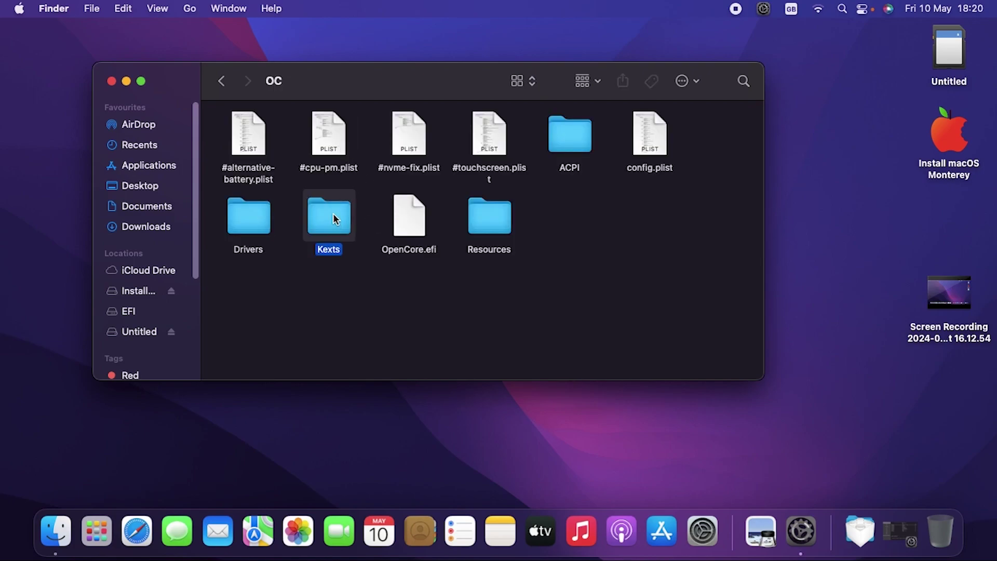
double_click(335, 218)
scroll(571, 274, "down", 3)
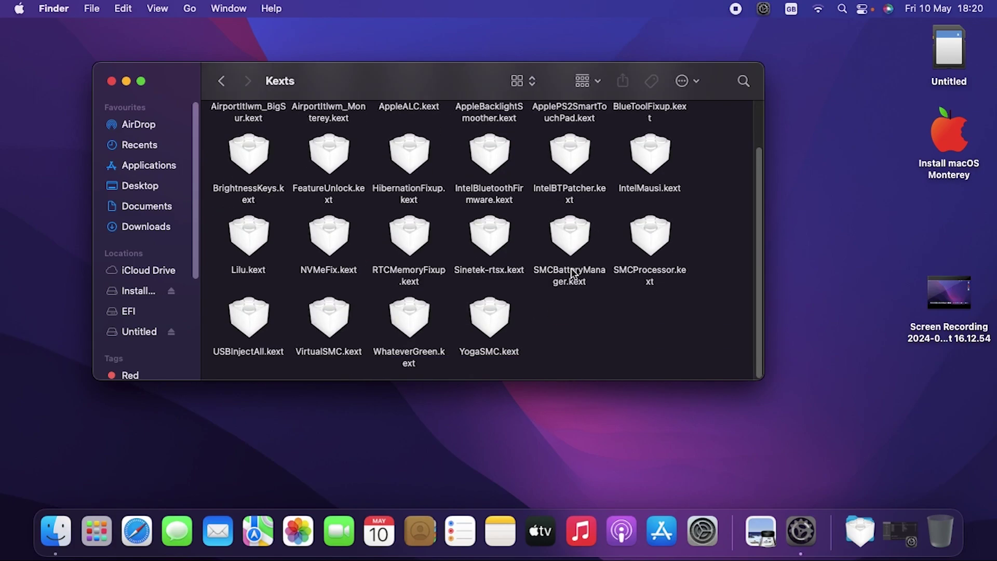
right_click(567, 316)
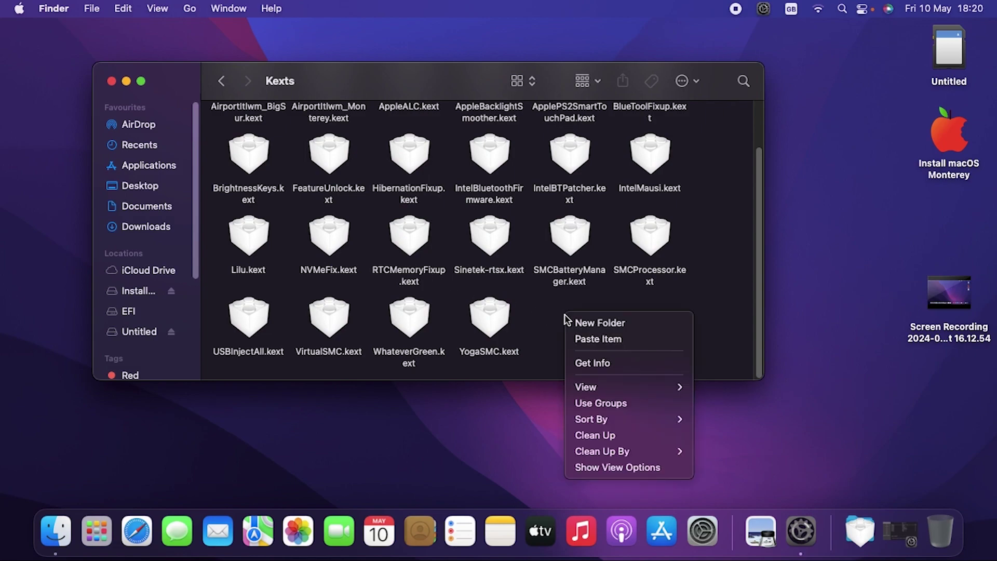
Paste VoodooPS2Controller.kext into EFI/OC/Kexts and select the pasted kext.
left_click(626, 340)
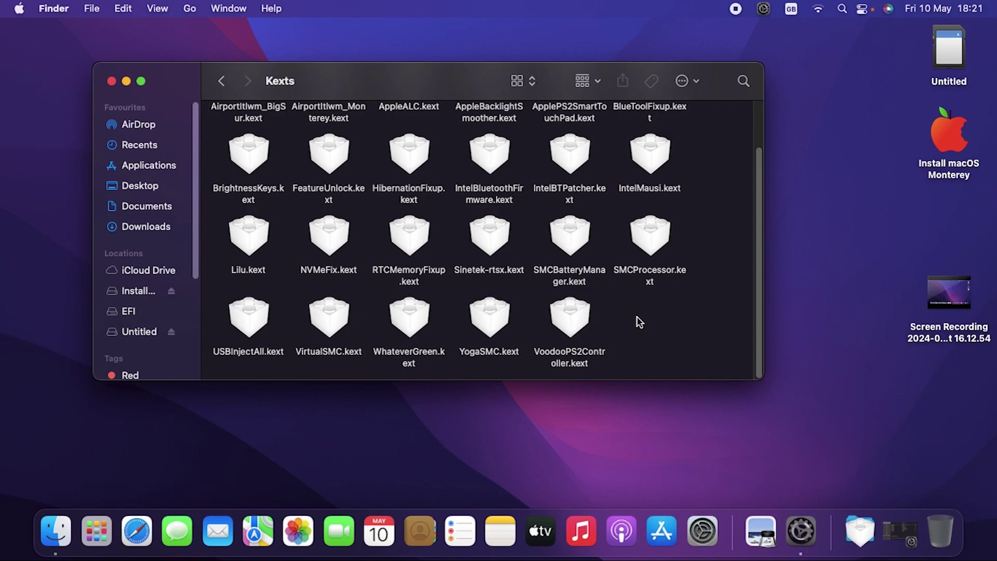
left_click(570, 322)
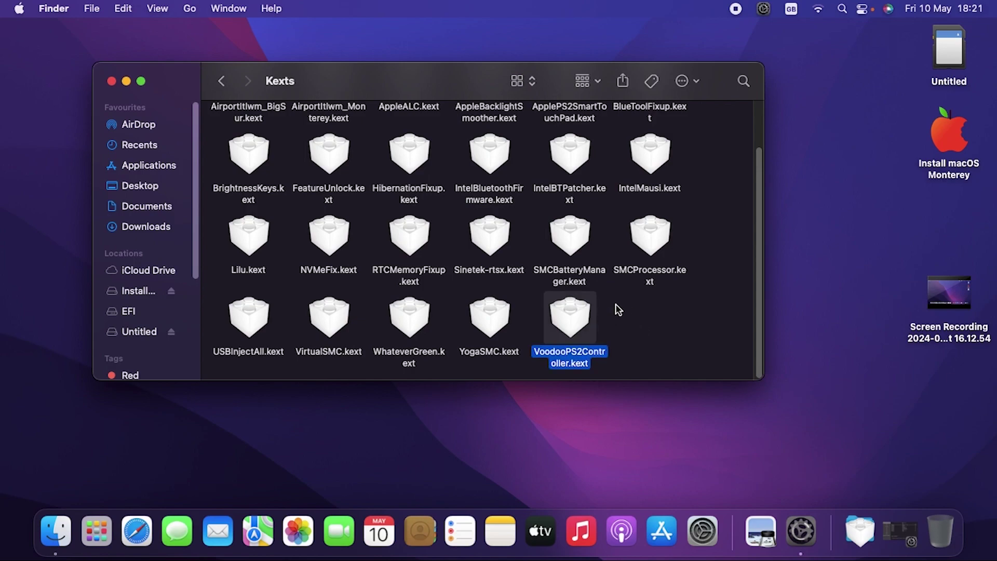
scroll(620, 277, "up", 2)
scroll(619, 277, "up", 2)
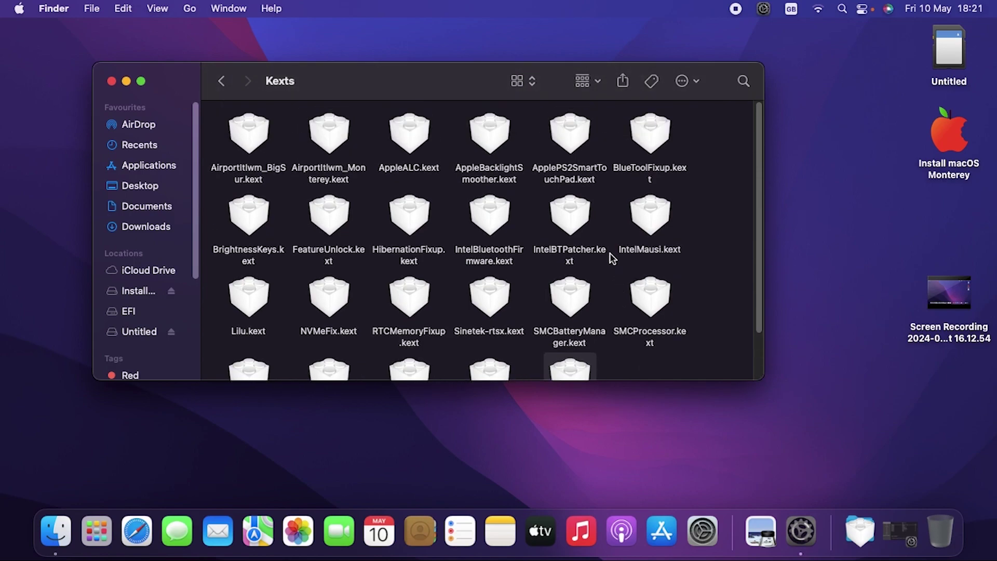
Move ApplePS2SmartTouchPad.kext from the Kexts folder to the Bin.
left_click(566, 141)
right_click(566, 138)
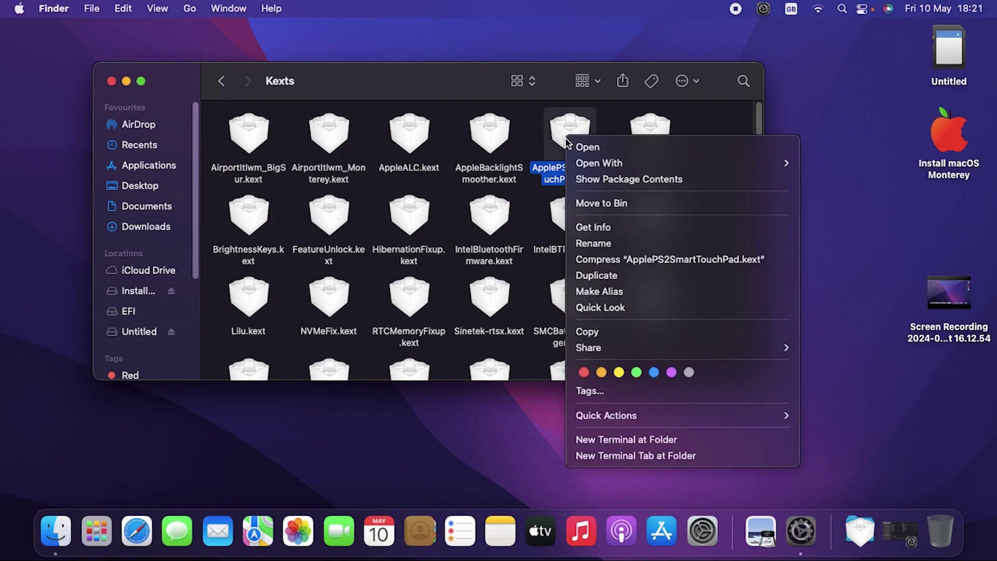
left_click(628, 205)
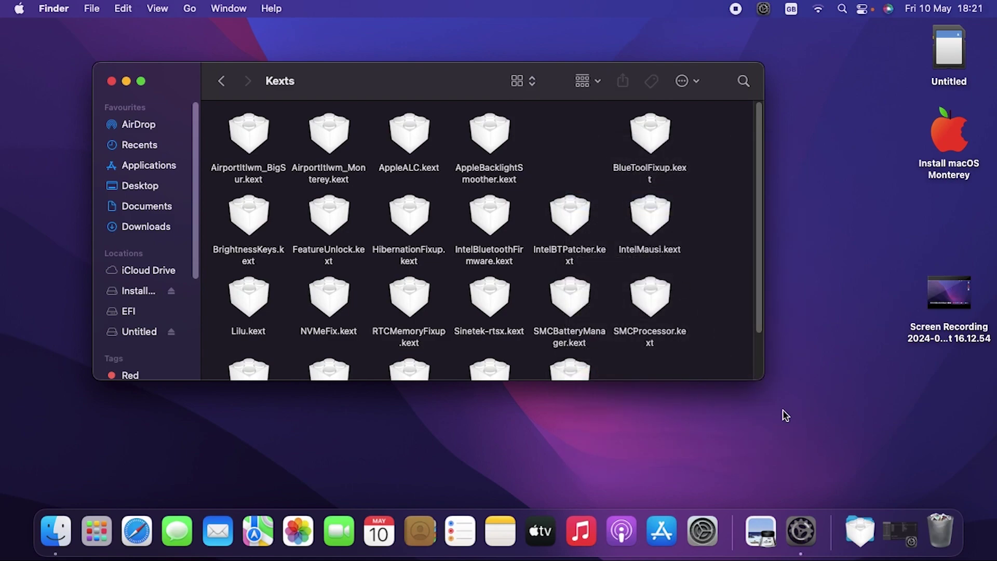
Empty the Bin from the Dock, confirming permanent deletion.
right_click(949, 529)
left_click(940, 488)
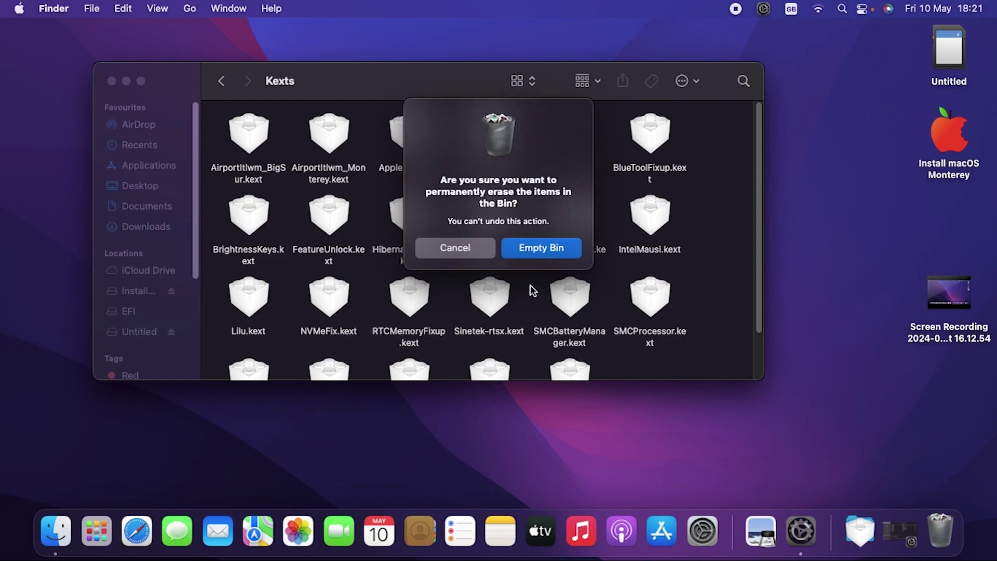
left_click(537, 253)
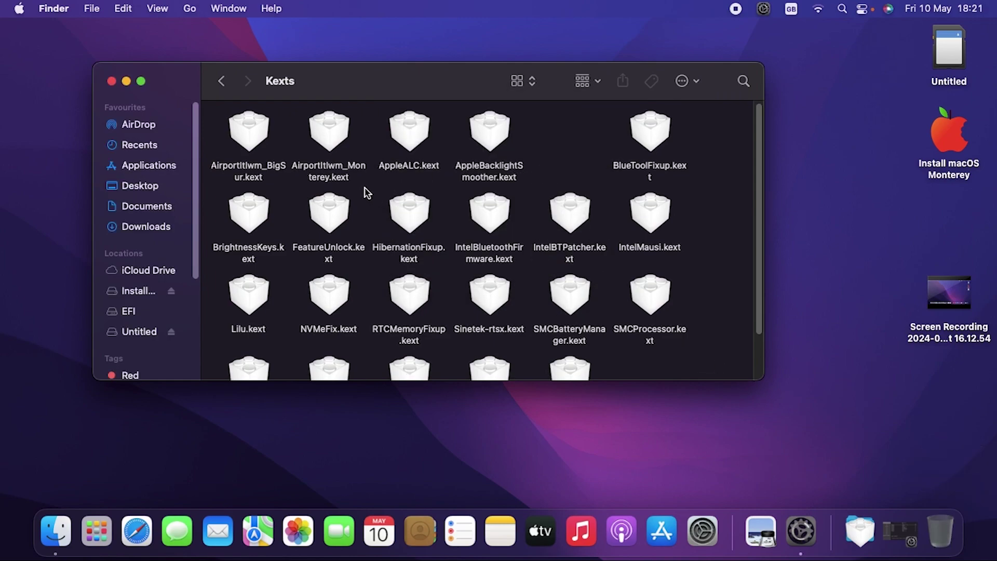
scroll(374, 200, "down", 2)
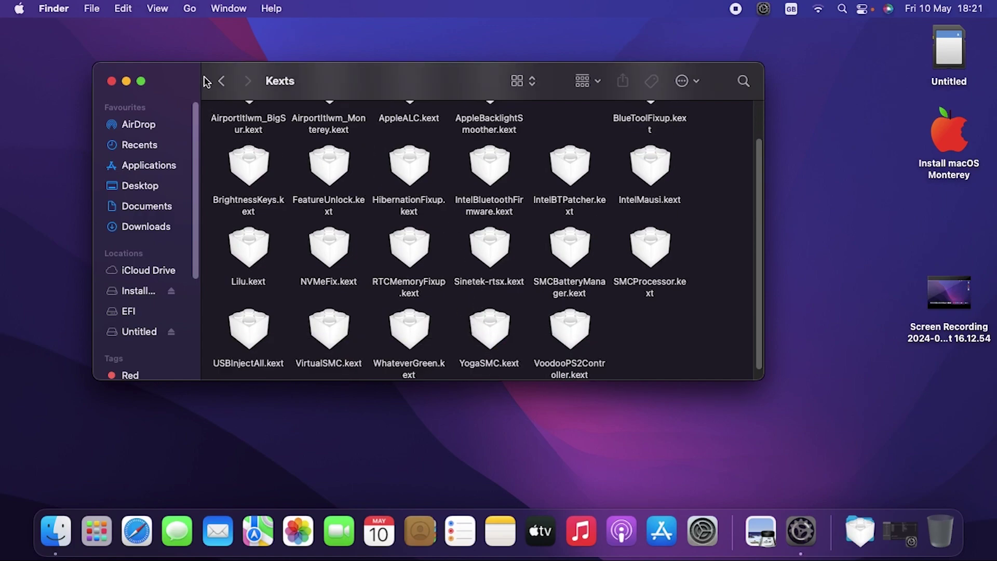
Open config.plist from the OC folder in OpenCore Configurator.
left_click(221, 81)
right_click(654, 143)
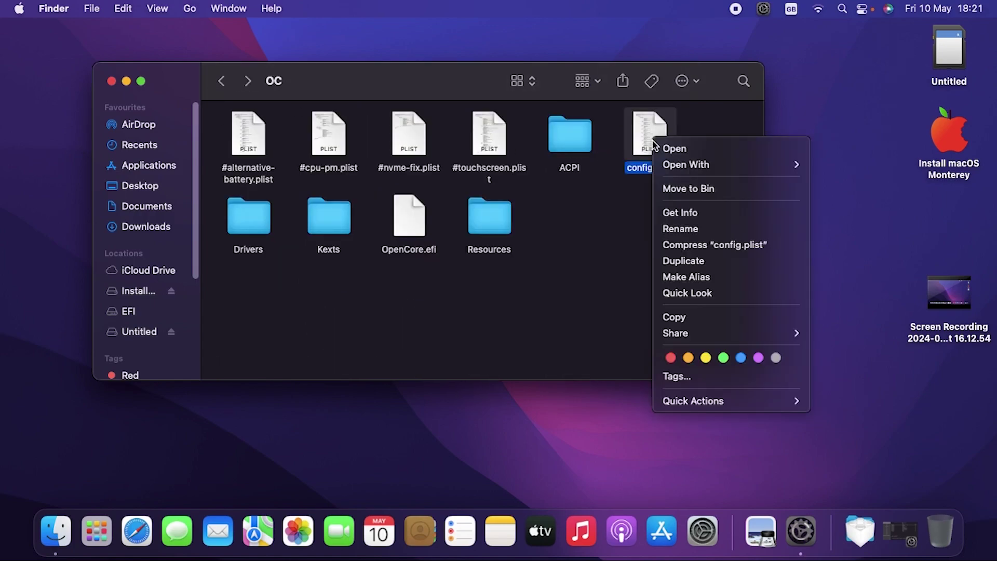
left_click(702, 149)
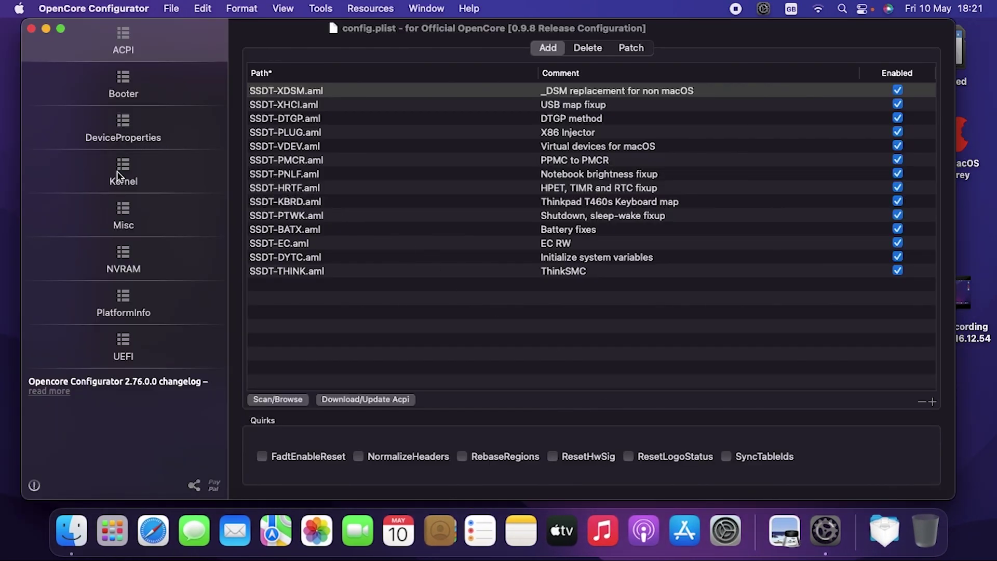
Delete the ApplePS2SmartTouchPad.kext row from the Kernel Add list.
left_click(117, 171)
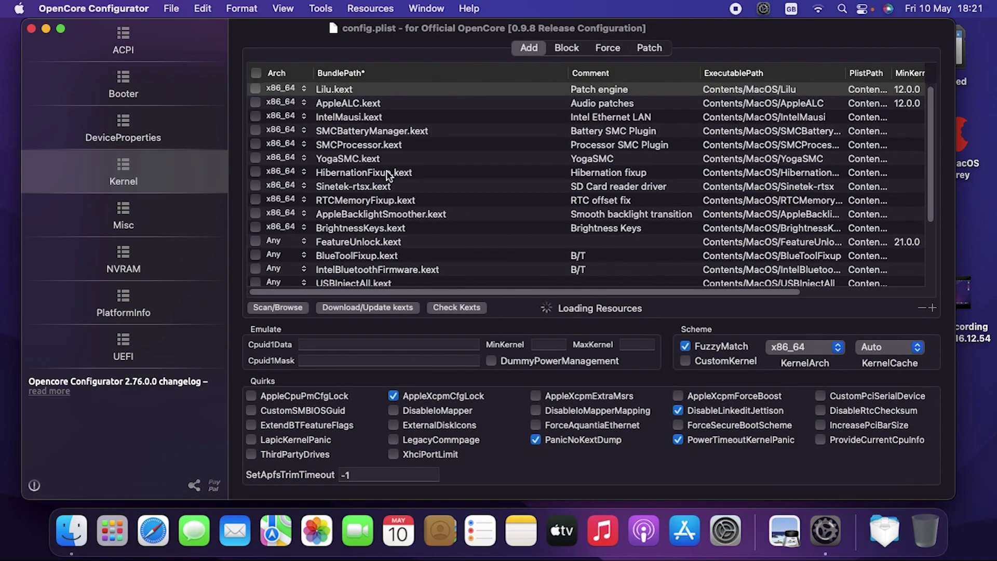
scroll(388, 174, "down", 5)
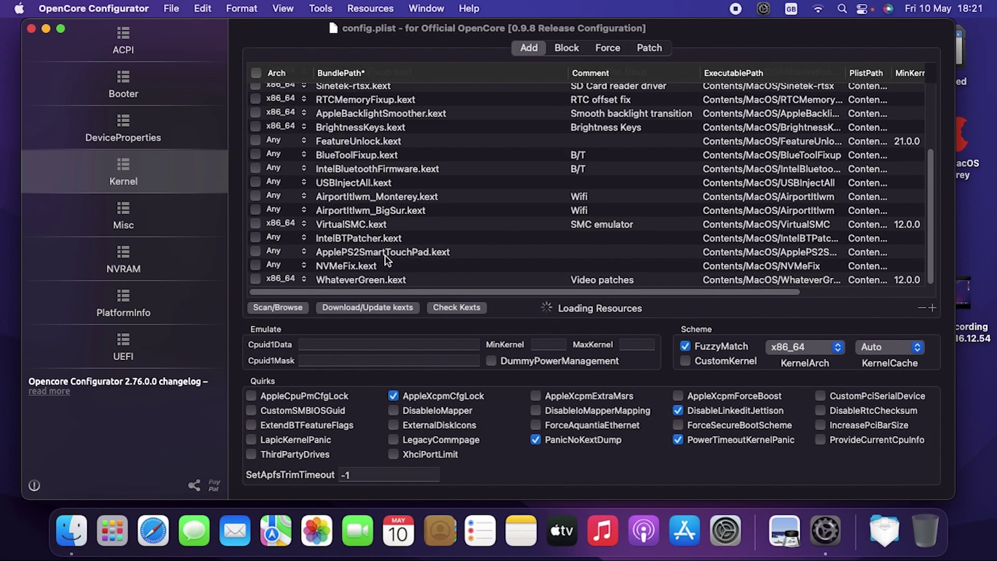
left_click(375, 253)
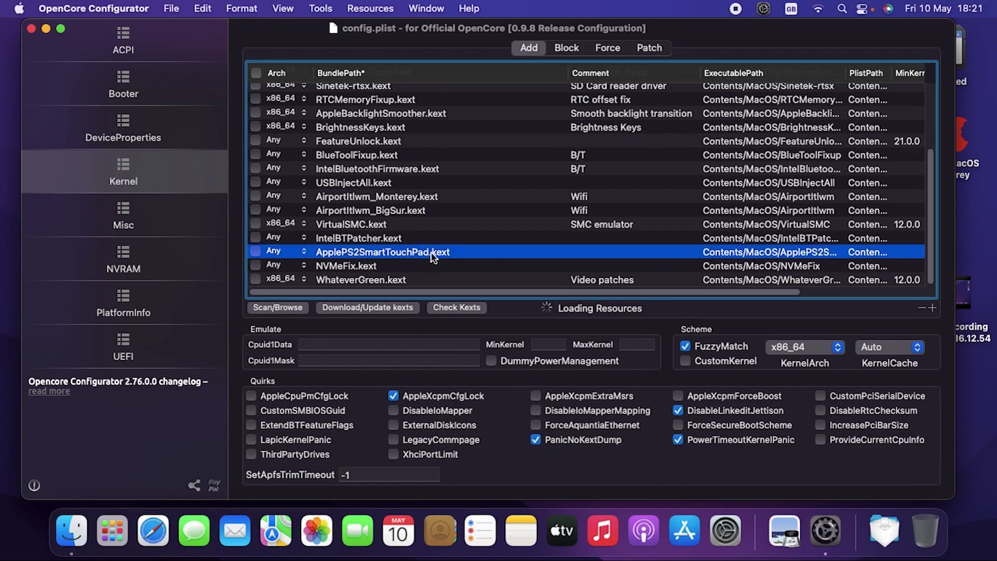
left_click(922, 308)
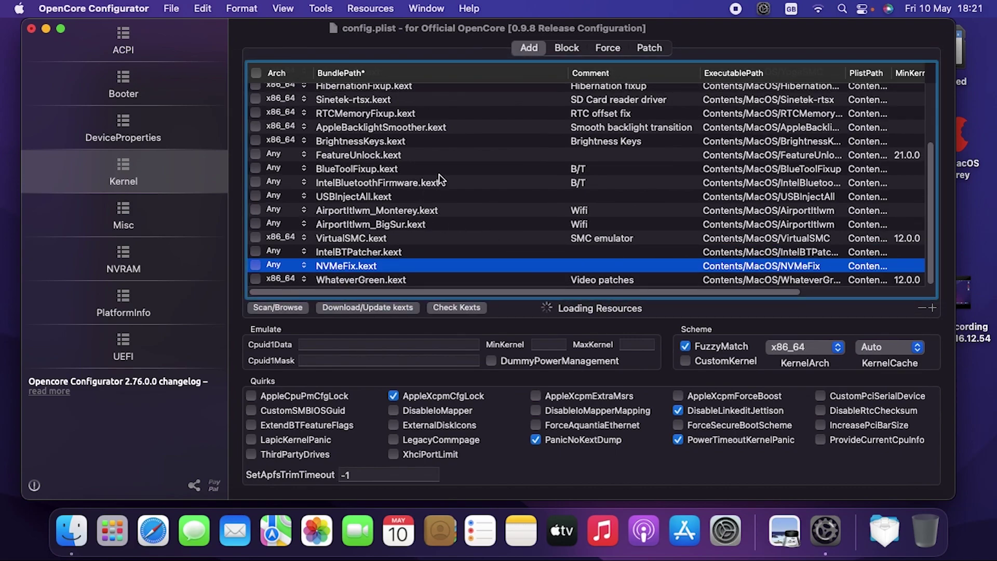
scroll(441, 180, "up", 3)
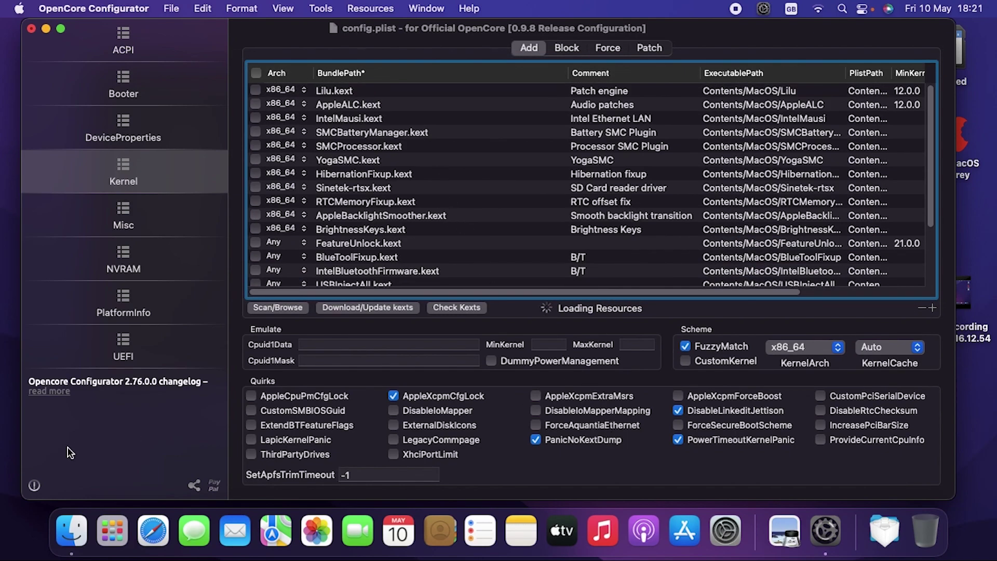
Drag VoodooPS2Controller.kext from the EFI Kexts folder into the Kernel Add list, adding its plugin entries too.
left_click(72, 532)
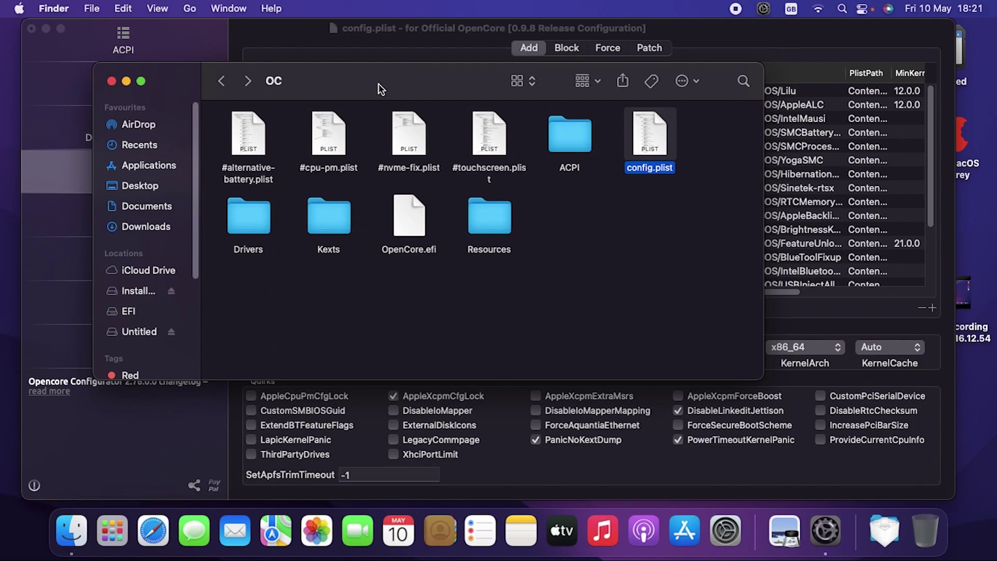
left_click_drag(379, 88, 584, 185)
double_click(535, 331)
scroll(681, 388, "down", 1)
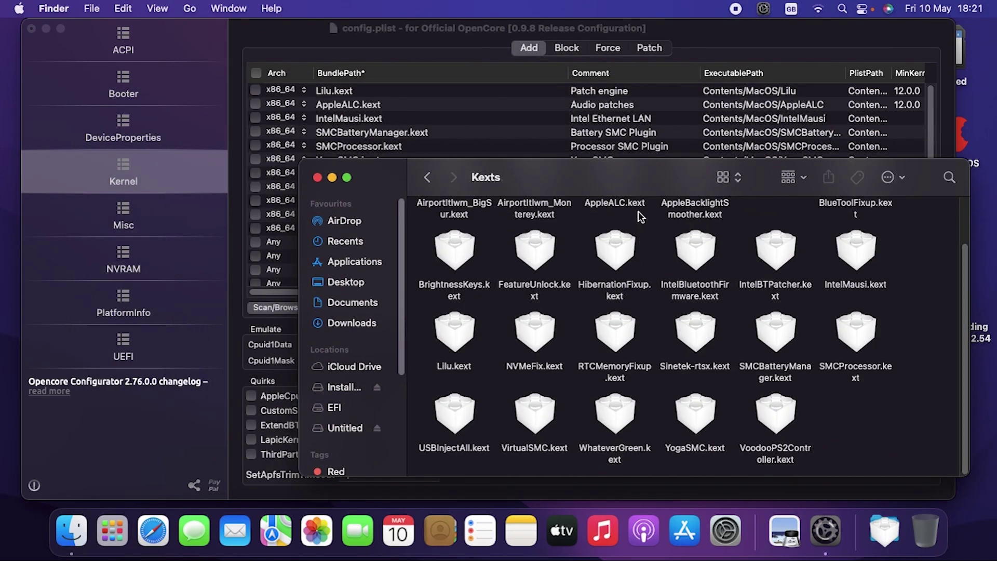
left_click_drag(611, 180, 608, 202)
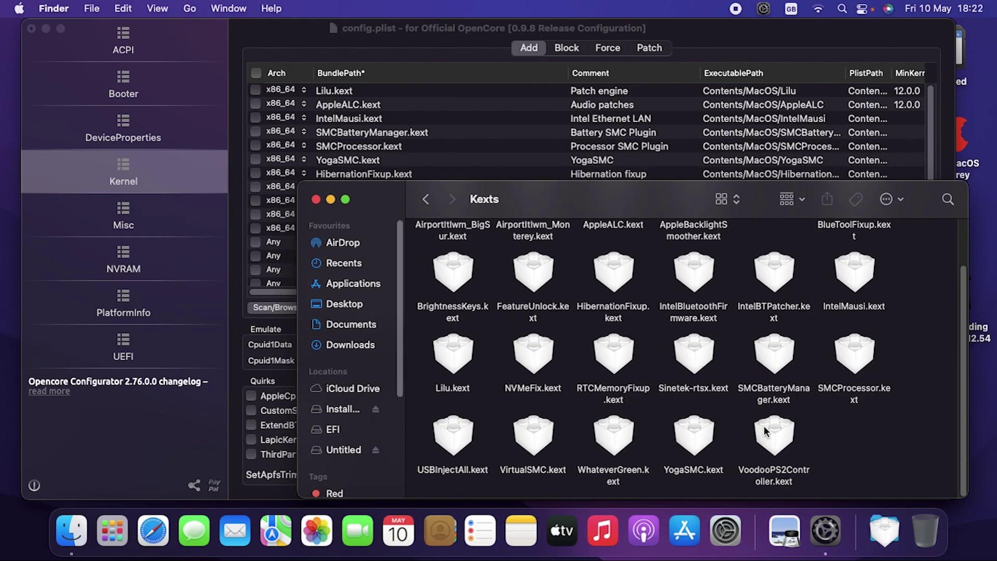
left_click_drag(764, 426, 447, 155)
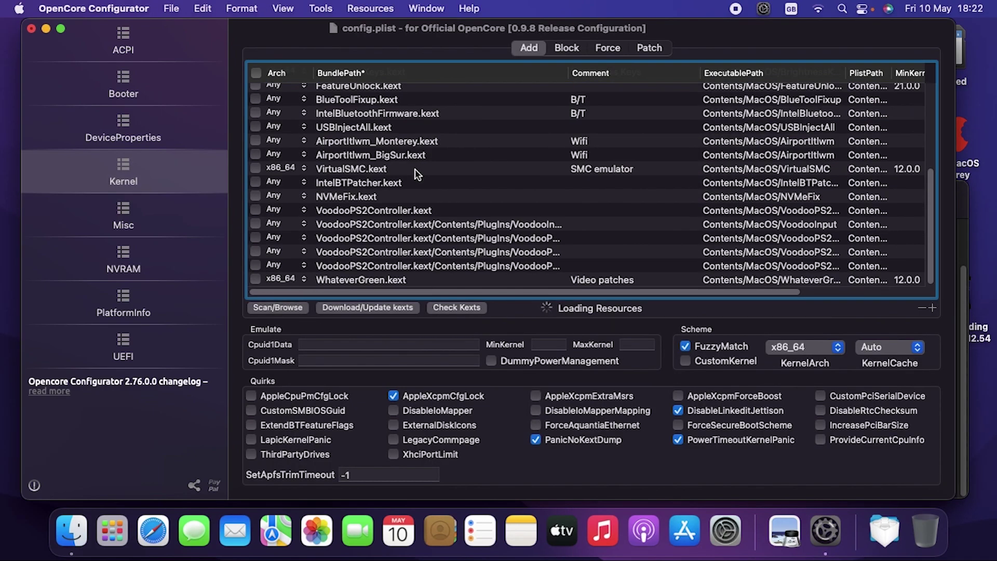
left_click(387, 211)
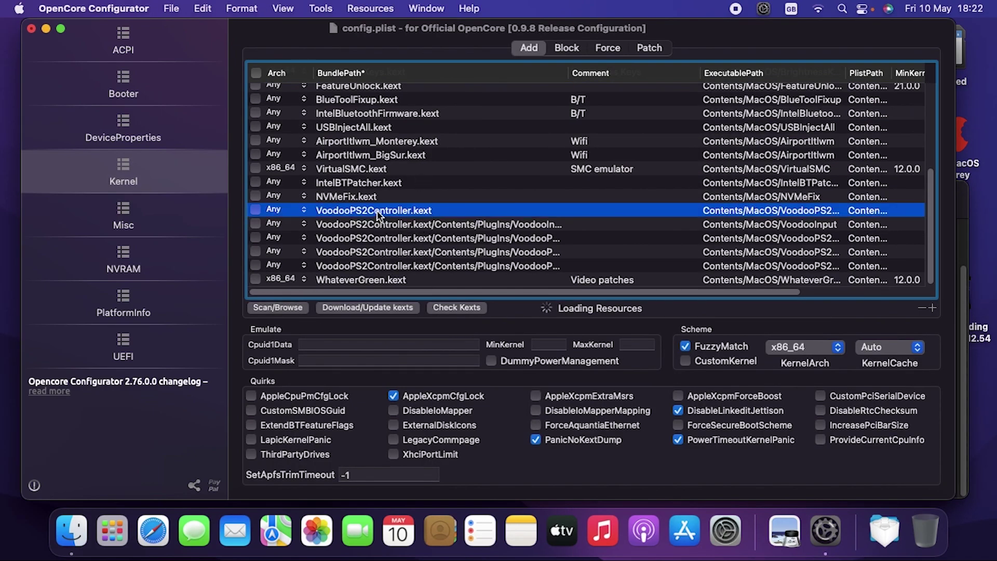
left_click_drag(411, 292, 379, 282)
Save config.plist, then close the validator report, OpenCore Configurator and the Kexts window.
left_click(170, 9)
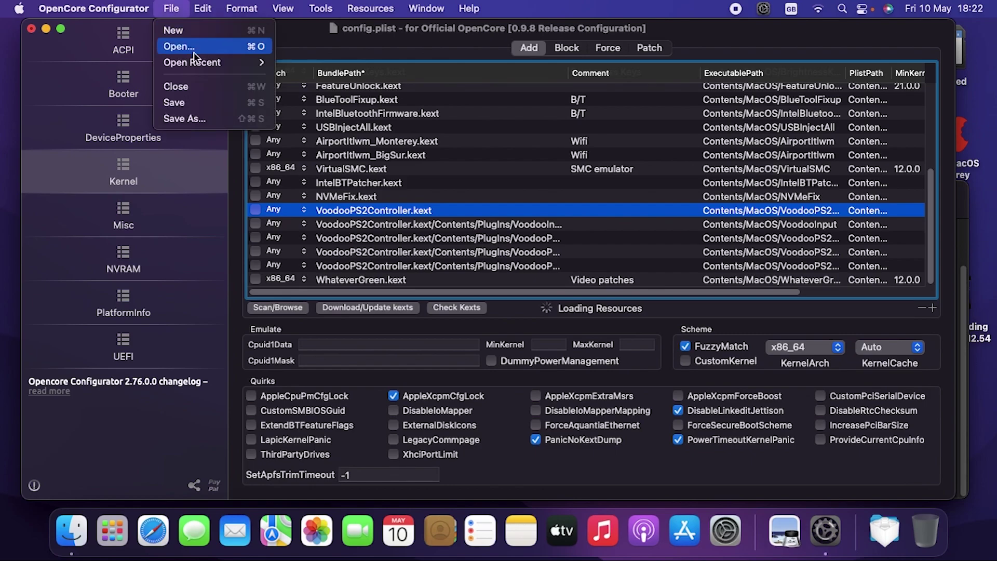
left_click(181, 104)
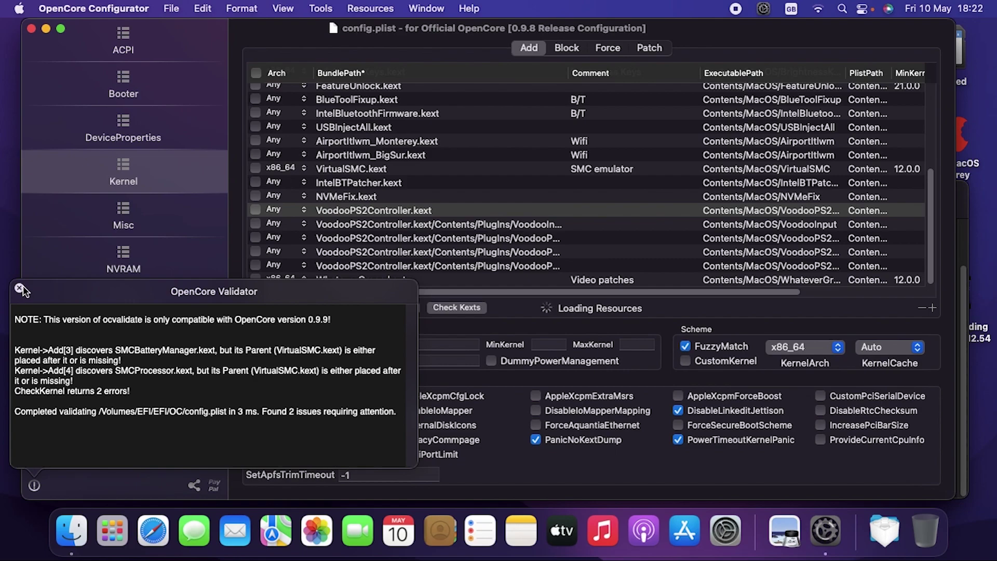
left_click(19, 288)
left_click(32, 29)
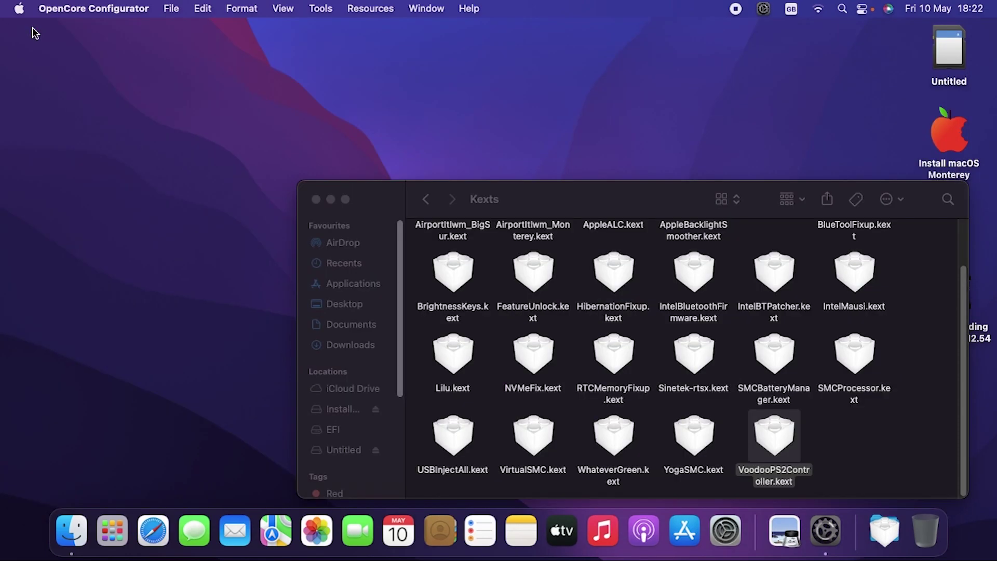
left_click(316, 200)
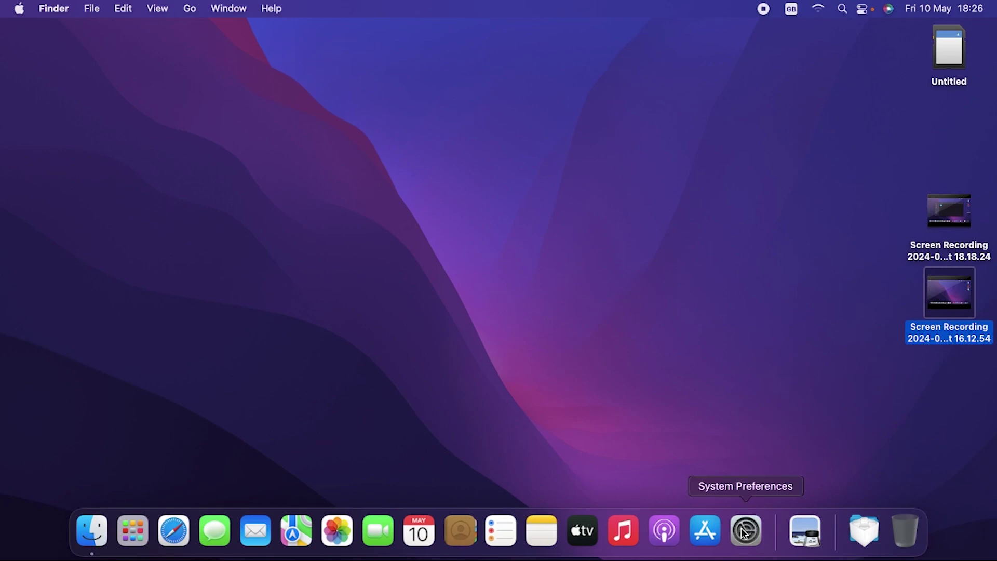
Open System Preferences' Trackpad pane, note 'no trackpad found', and return to the overview.
left_click(746, 532)
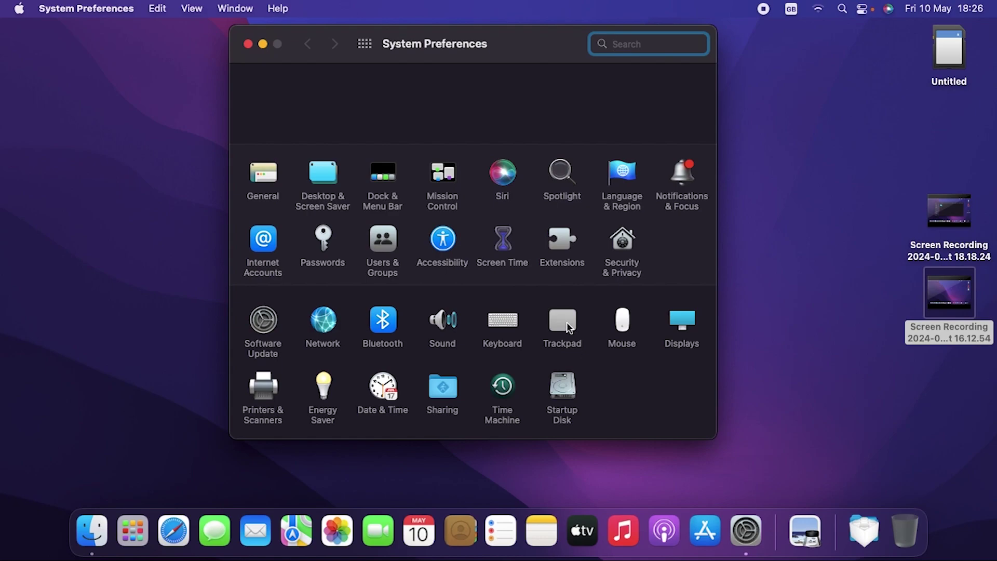
left_click(566, 322)
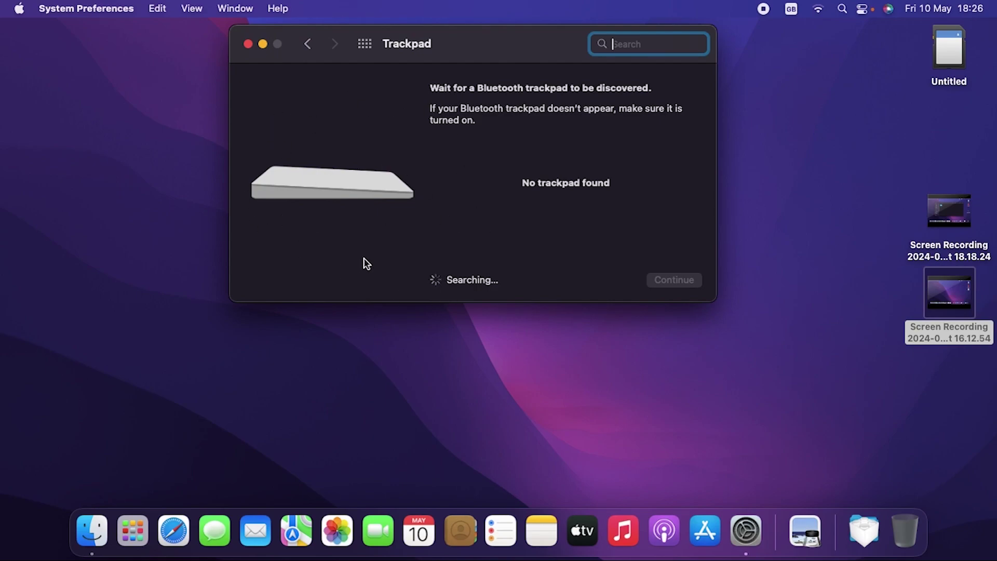
left_click(311, 51)
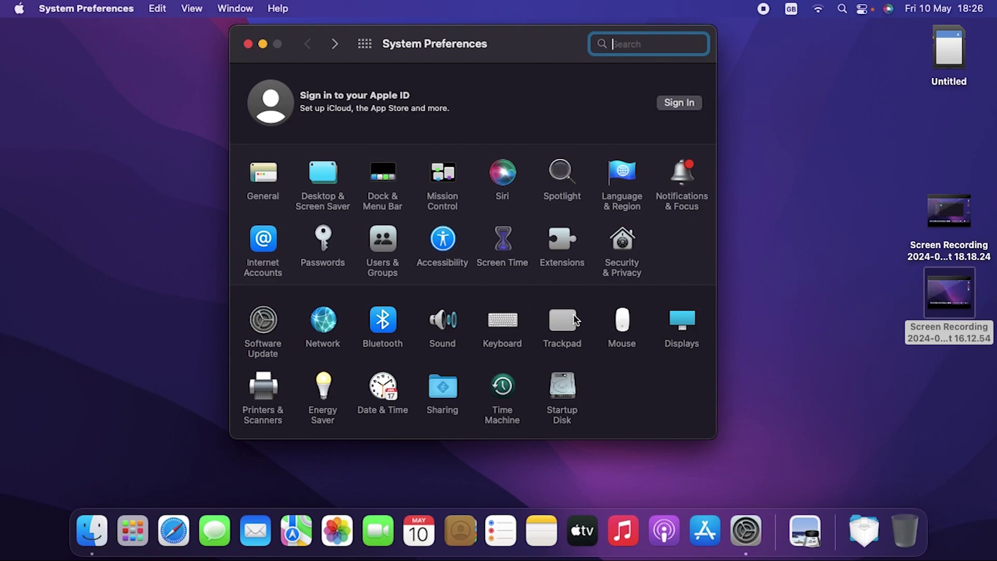
View the Displays pane, then reopen the Trackpad pane, which still finds no trackpad.
left_click(679, 320)
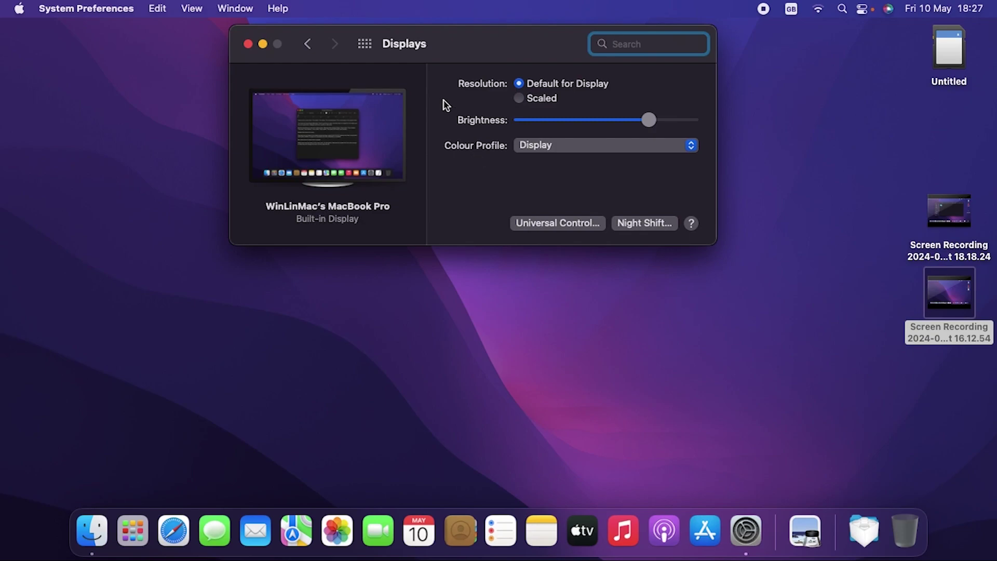
left_click(309, 45)
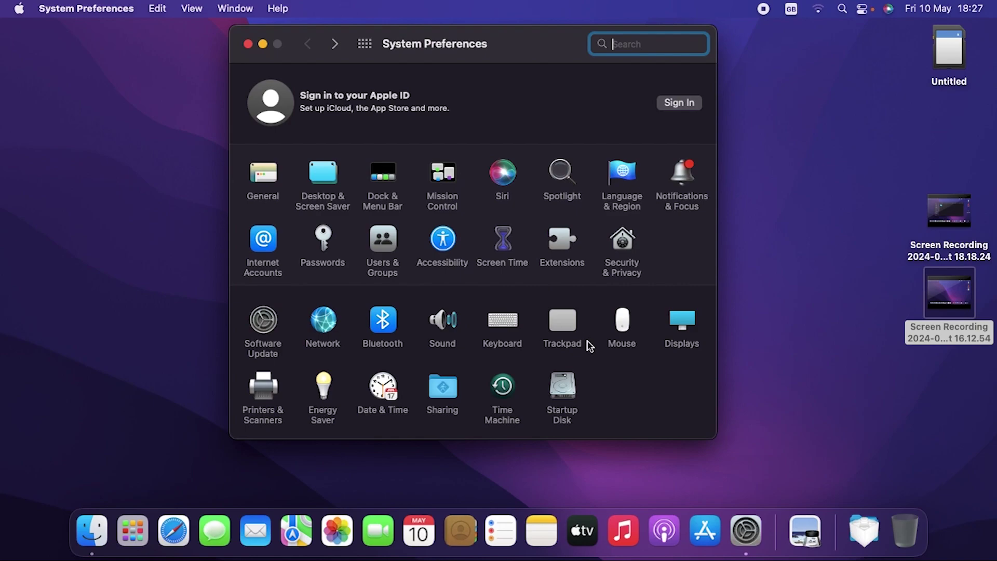
left_click(561, 327)
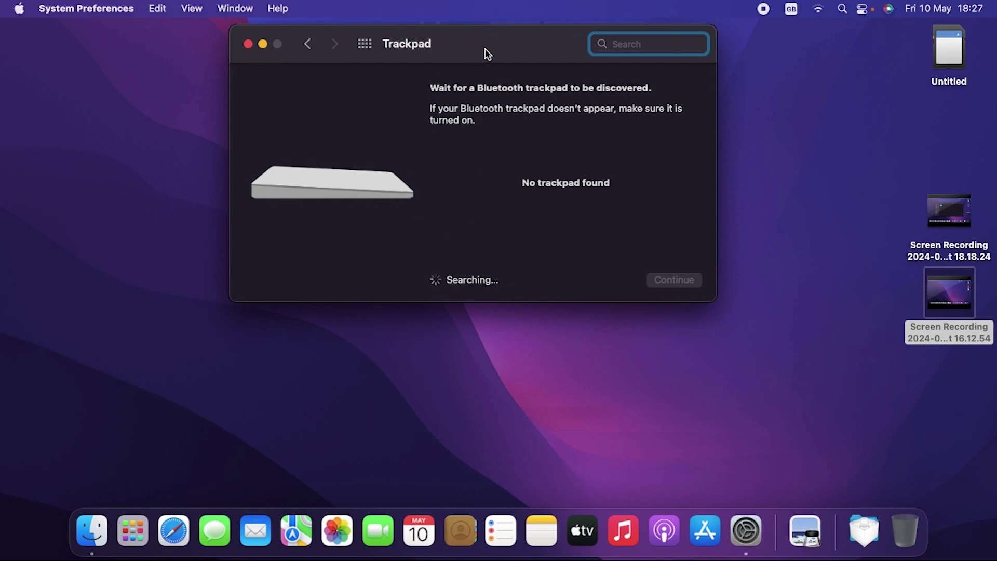
left_click_drag(486, 49, 512, 123)
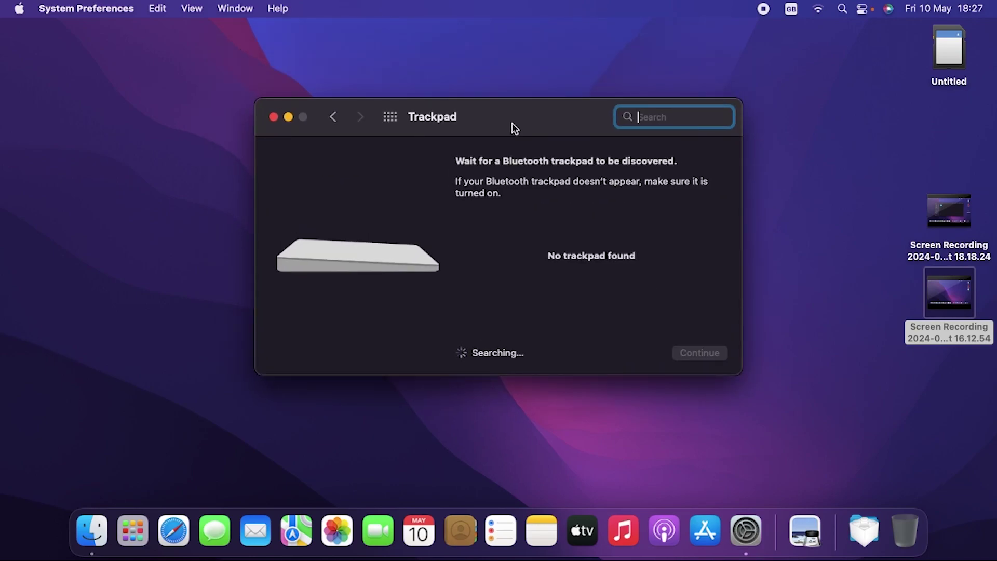